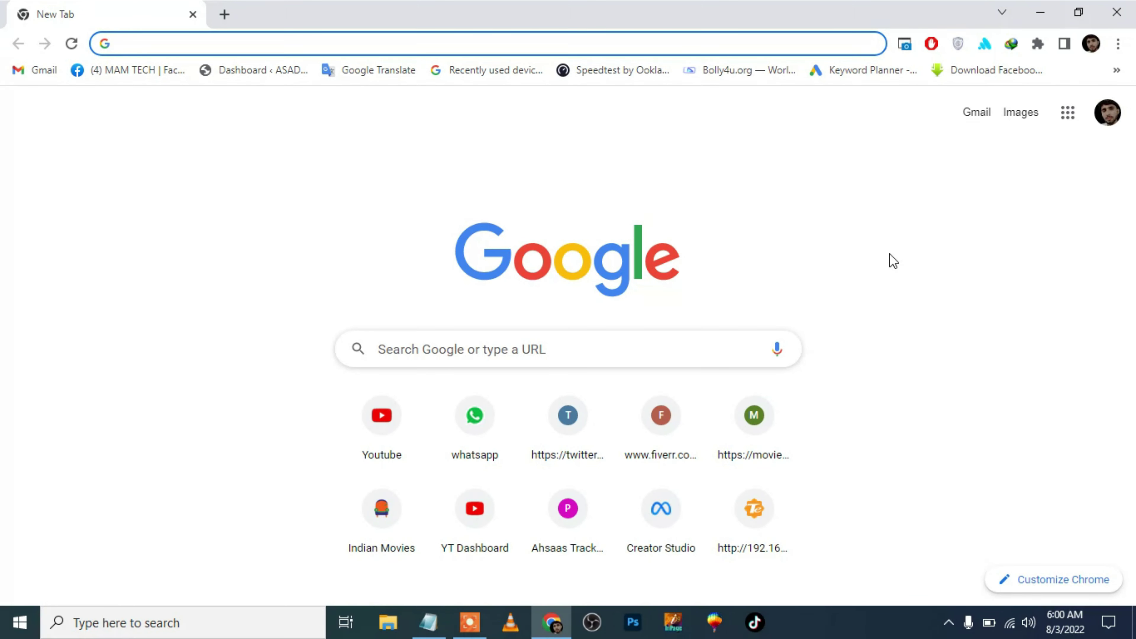
Search Google for "rufus" and open the official rufus.ie website.
{"action": "left_click", "coordinate": [592, 347]}
{"action": "type", "text": "rufus"}
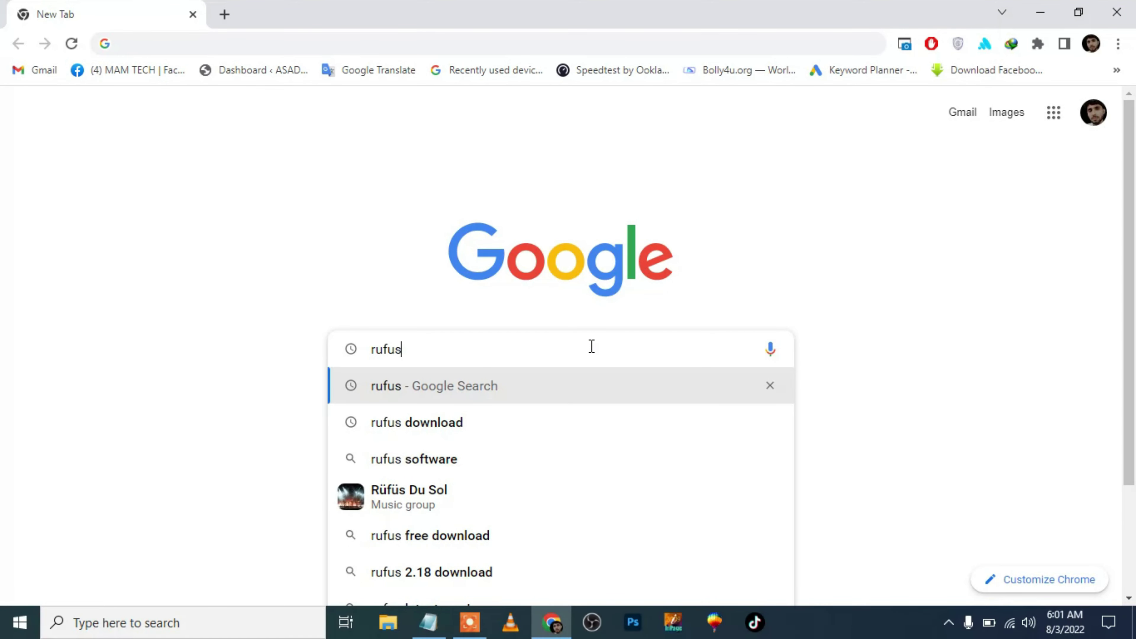
{"action": "key", "text": "Return"}
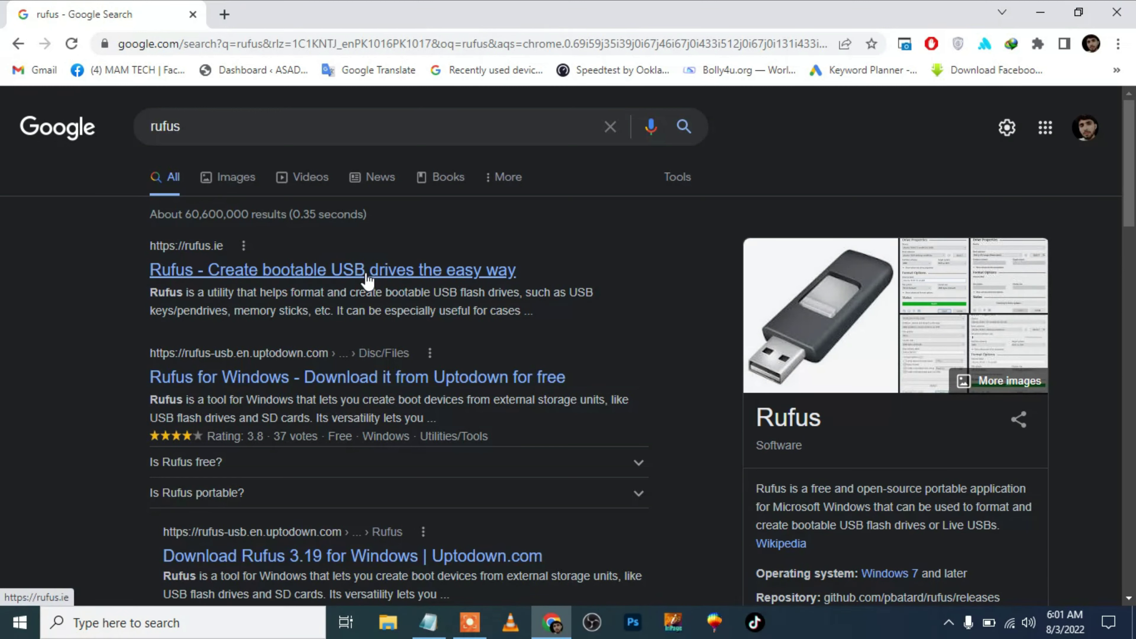
{"action": "left_click", "coordinate": [298, 274]}
{"action": "left_click", "coordinate": [275, 264]}
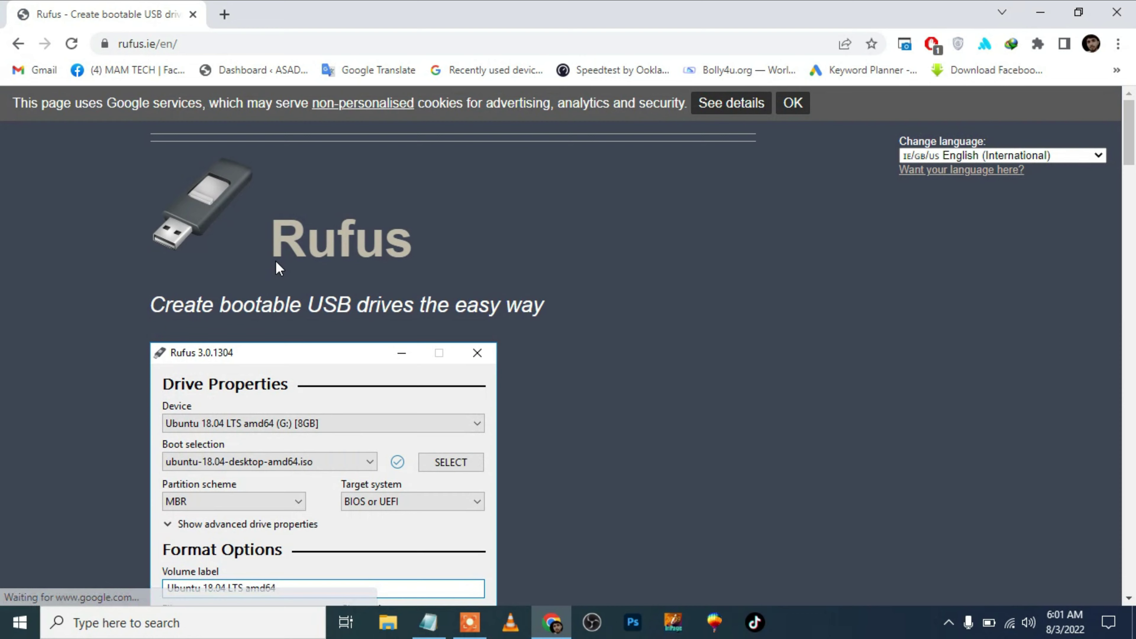
Look through the Rufus page, including its Download section with the available versions.
{"action": "scroll", "coordinate": [275, 261], "scroll_direction": "down", "scroll_amount": 7}
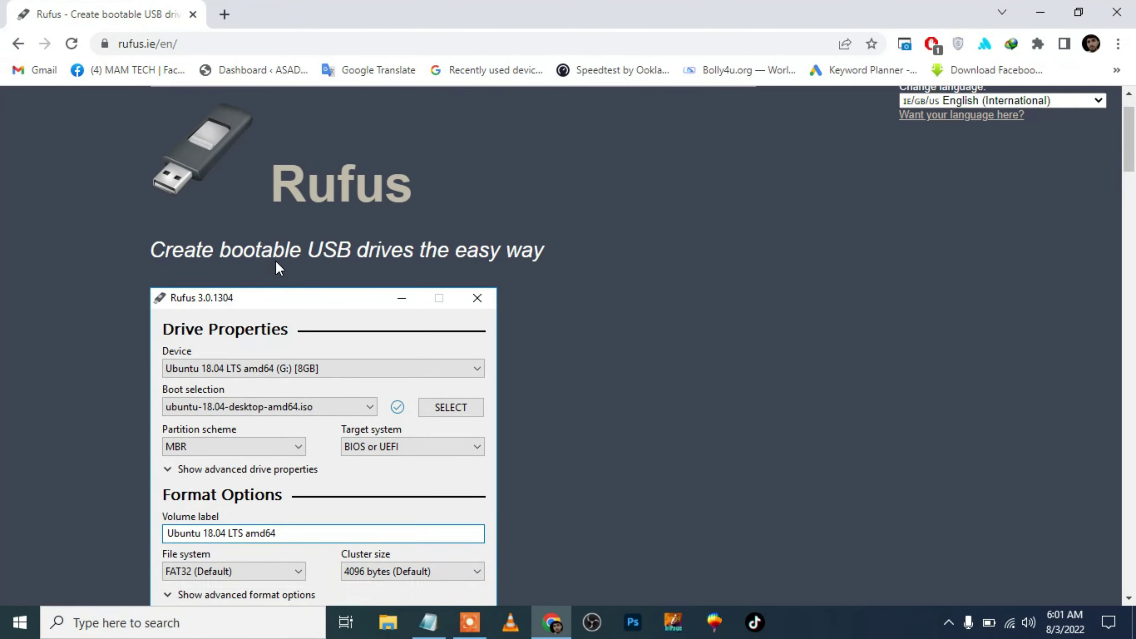
{"action": "scroll", "coordinate": [280, 267], "scroll_direction": "up", "scroll_amount": 5}
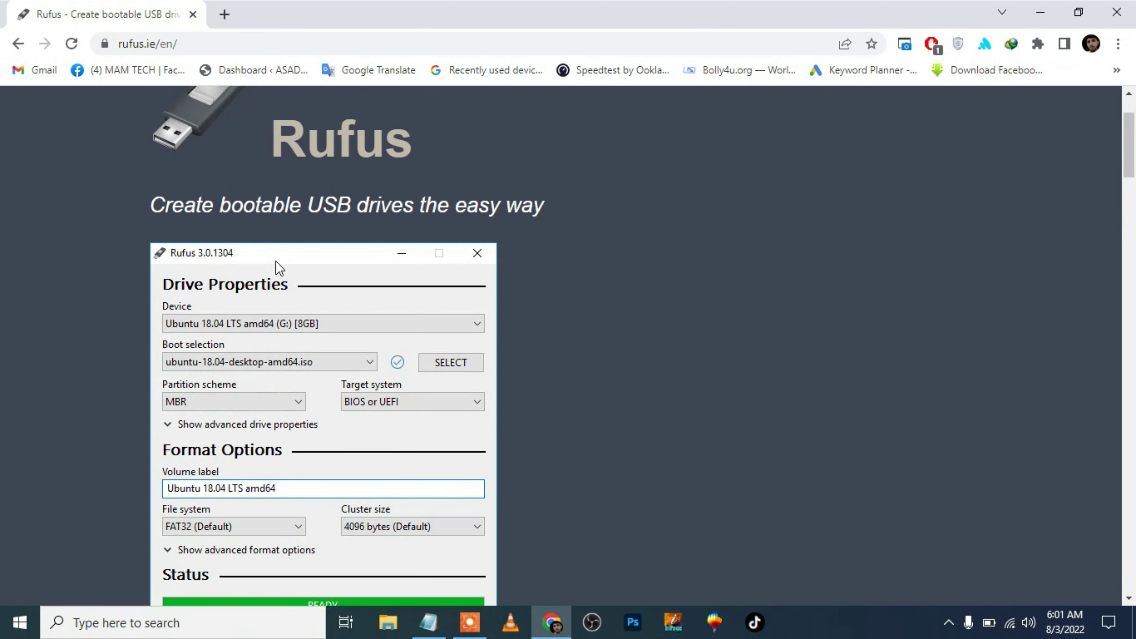
{"action": "scroll", "coordinate": [278, 268], "scroll_direction": "down", "scroll_amount": 8}
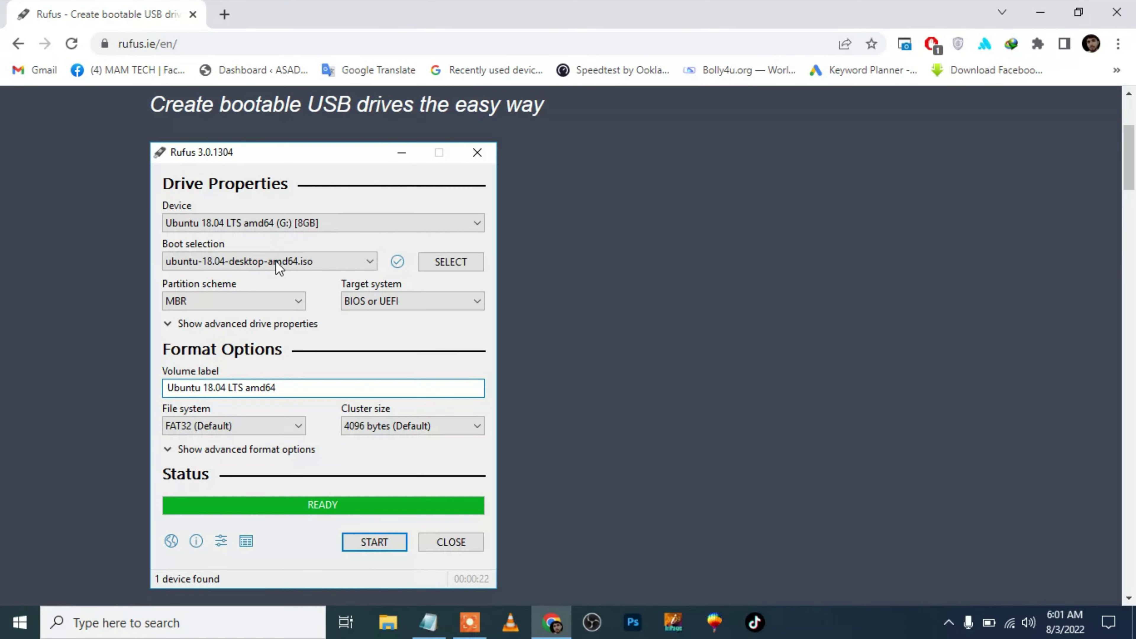
{"action": "scroll", "coordinate": [279, 268], "scroll_direction": "down", "scroll_amount": 5}
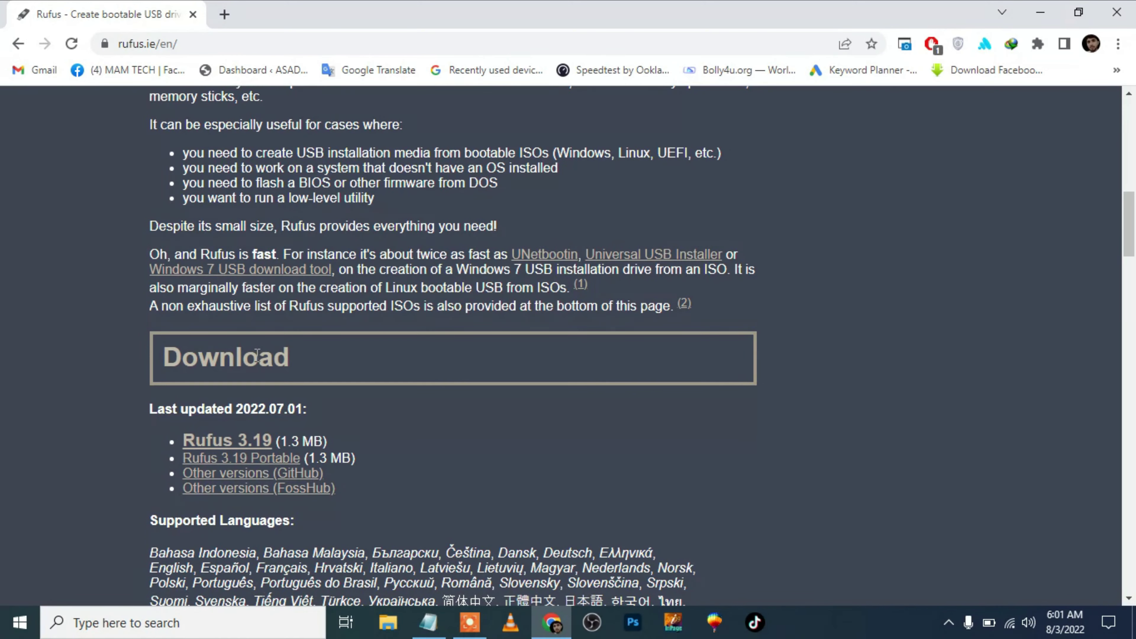
{"action": "scroll", "coordinate": [235, 369], "scroll_direction": "down", "scroll_amount": 15}
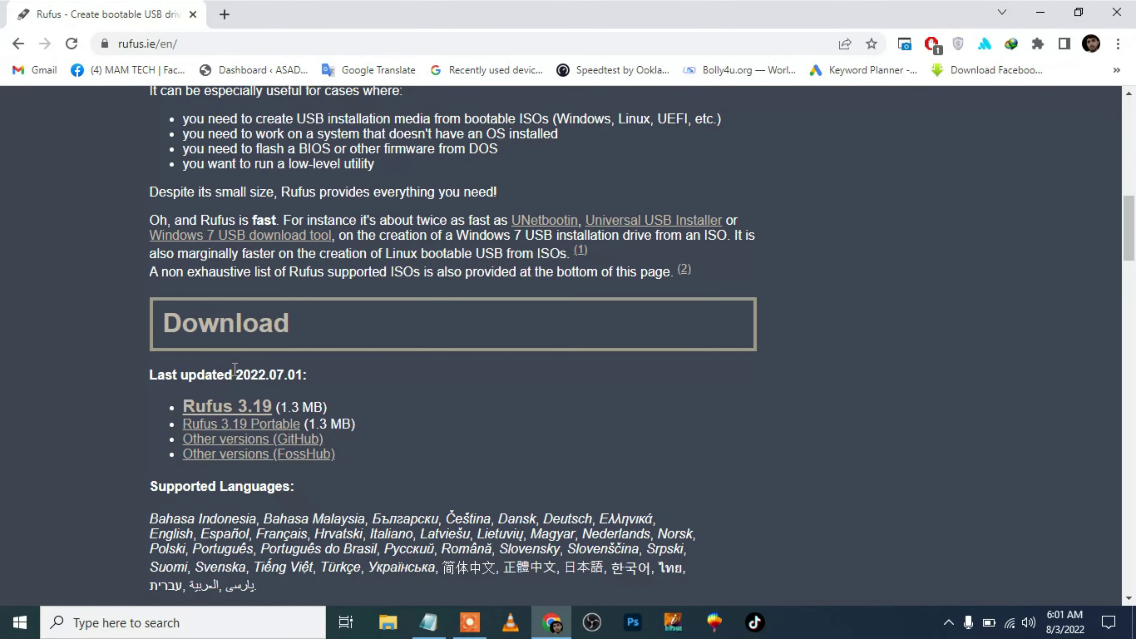
{"action": "scroll", "coordinate": [233, 369], "scroll_direction": "down", "scroll_amount": 18}
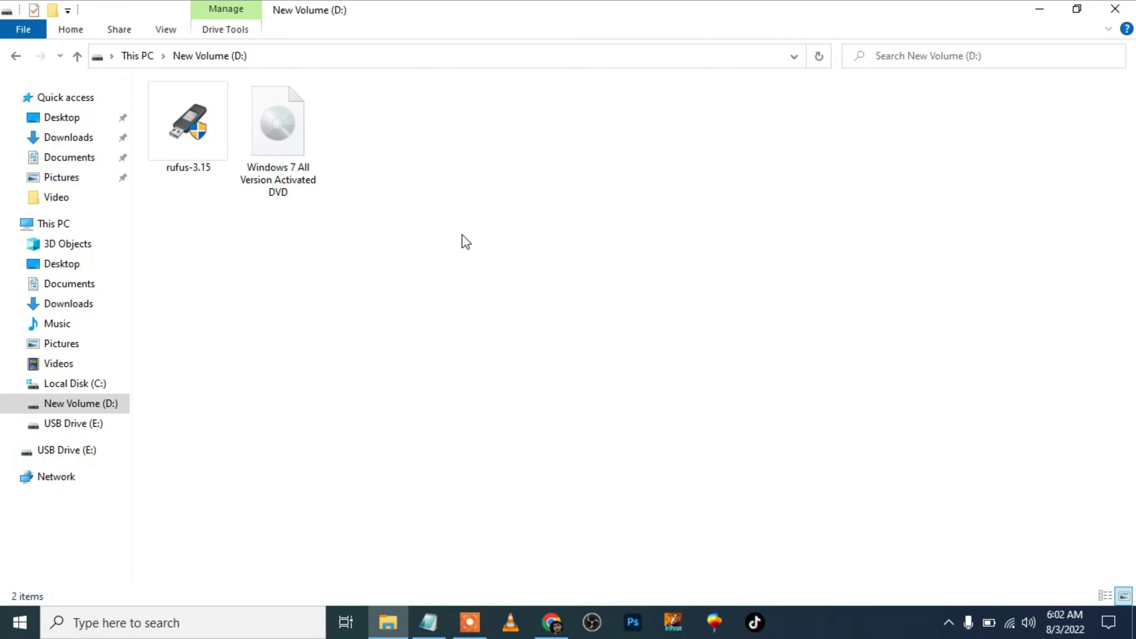
Launch rufus-3.15 from New Volume (D:), allow it to run and decline the online update check.
{"action": "double_click", "coordinate": [188, 138]}
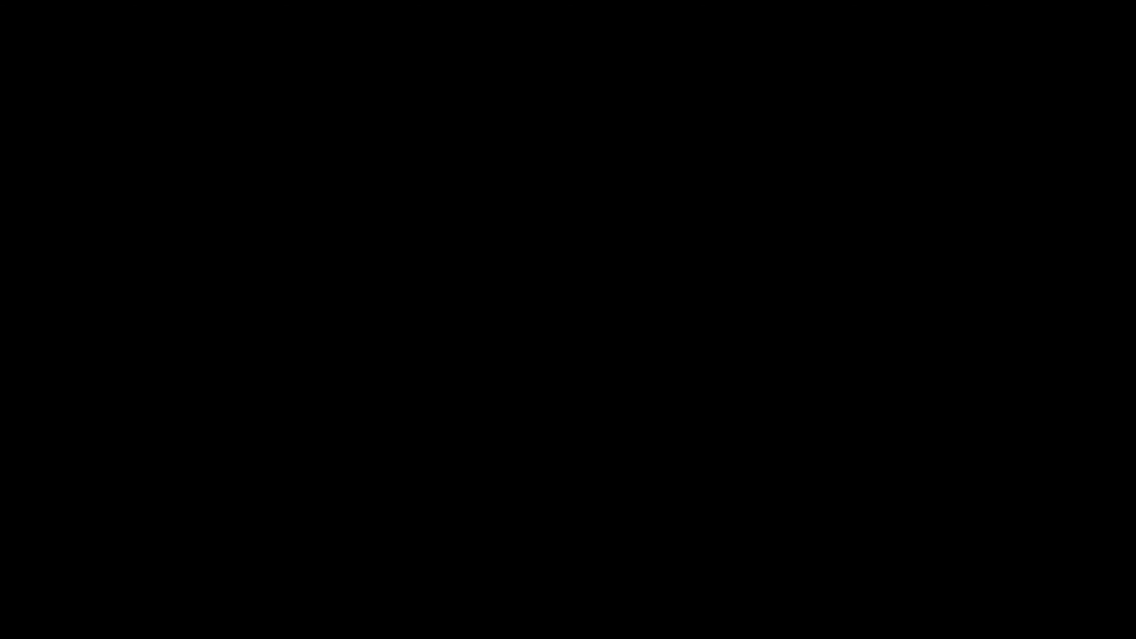
{"action": "left_click", "coordinate": [434, 425]}
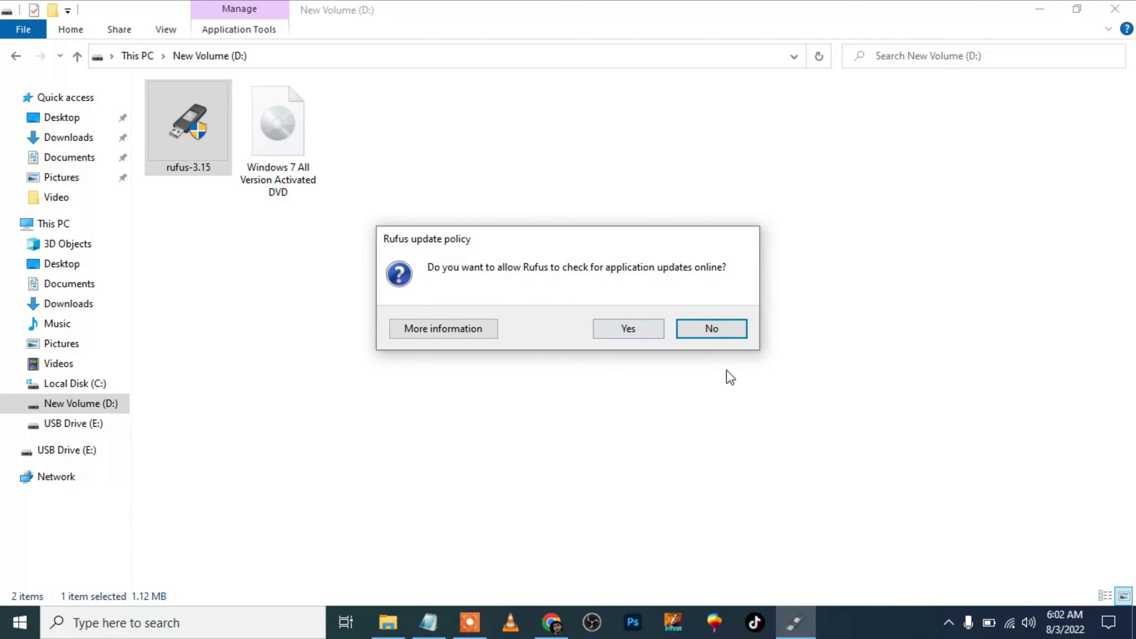
{"action": "left_click", "coordinate": [703, 328]}
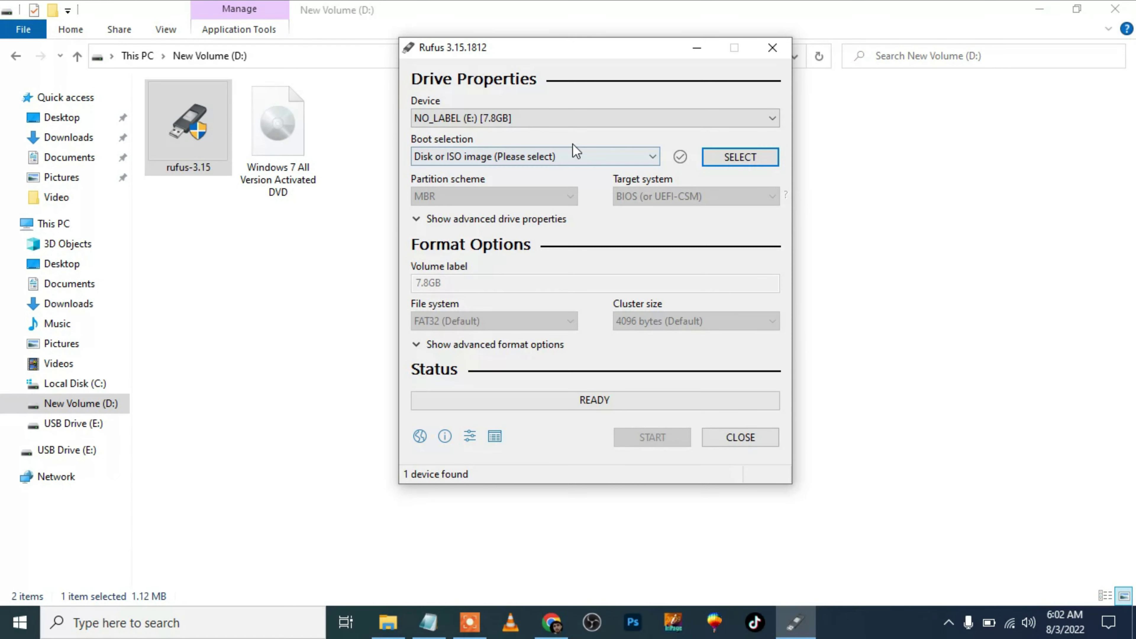
Keep the boot selection on Disk or ISO image and load "Windows 7 All Version Activated DVD" from New Volume (D:).
{"action": "left_click", "coordinate": [581, 157]}
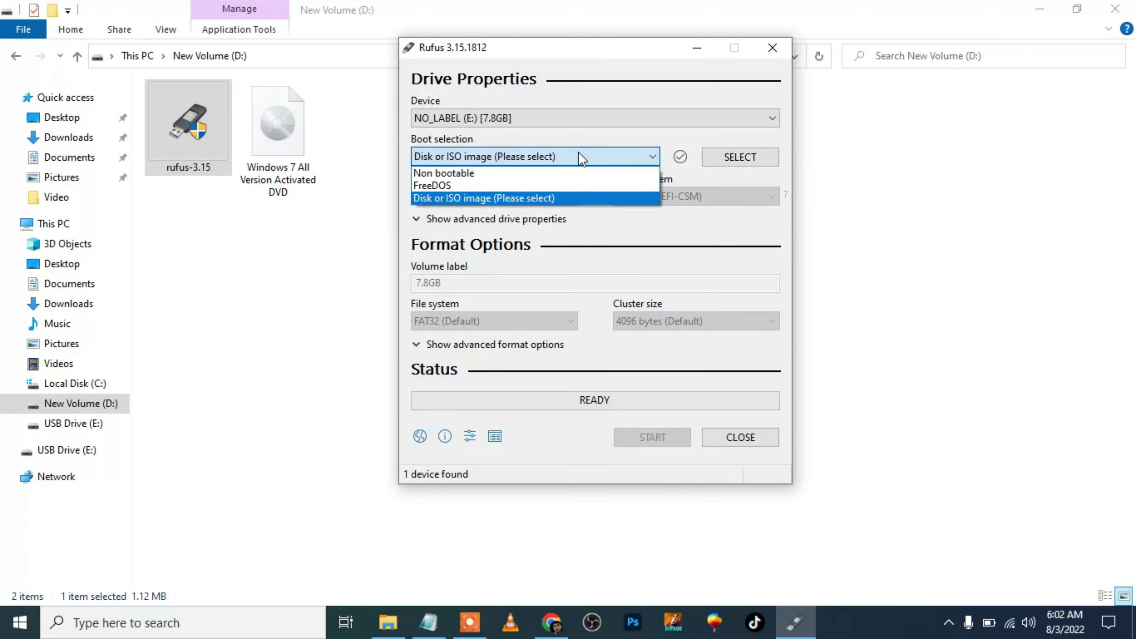
{"action": "left_click", "coordinate": [579, 151]}
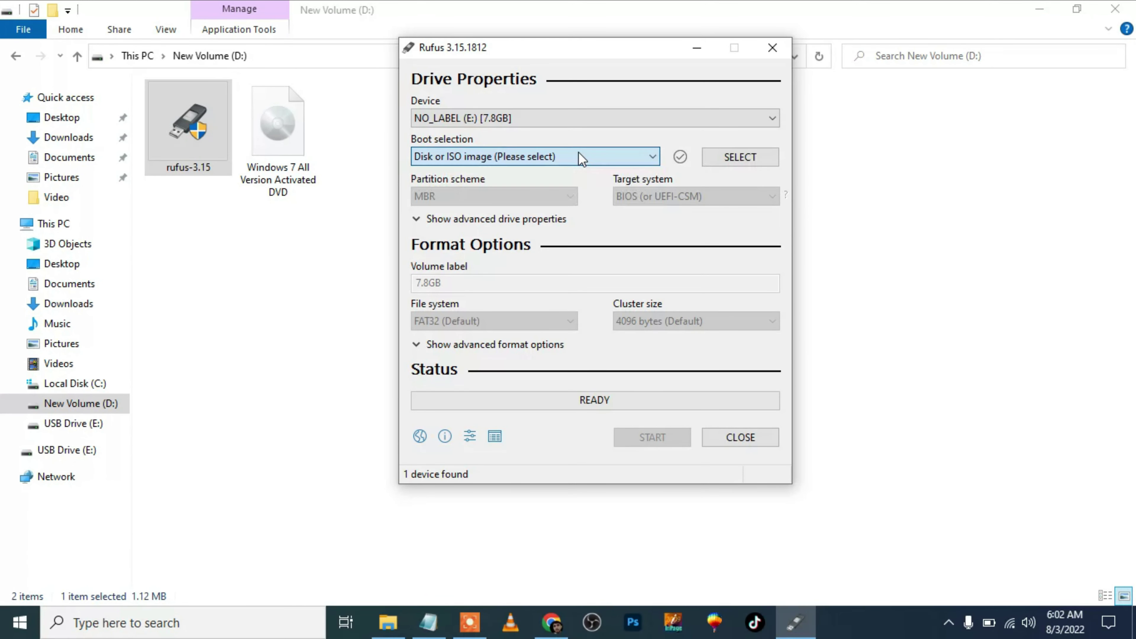
{"action": "left_click", "coordinate": [578, 152]}
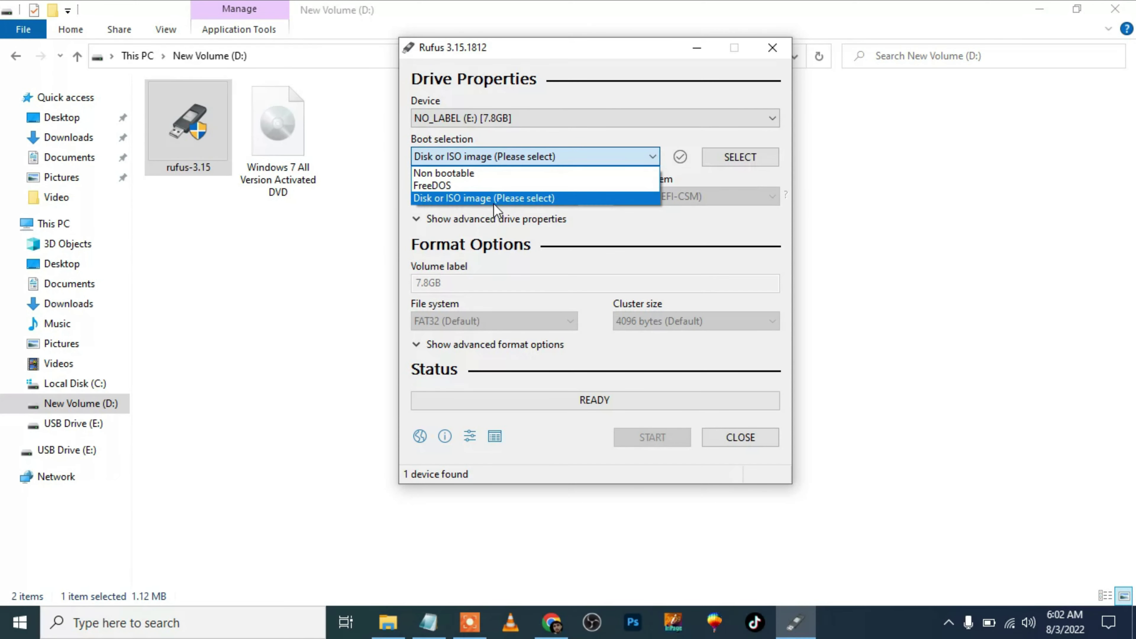
{"action": "left_click", "coordinate": [605, 159]}
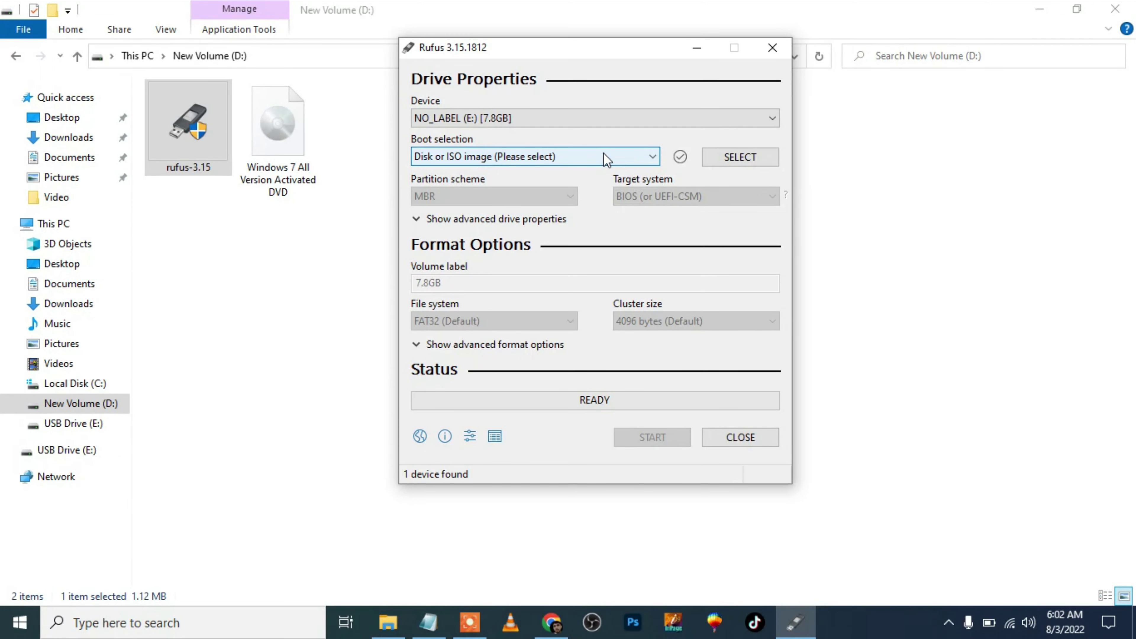
{"action": "left_click", "coordinate": [731, 159]}
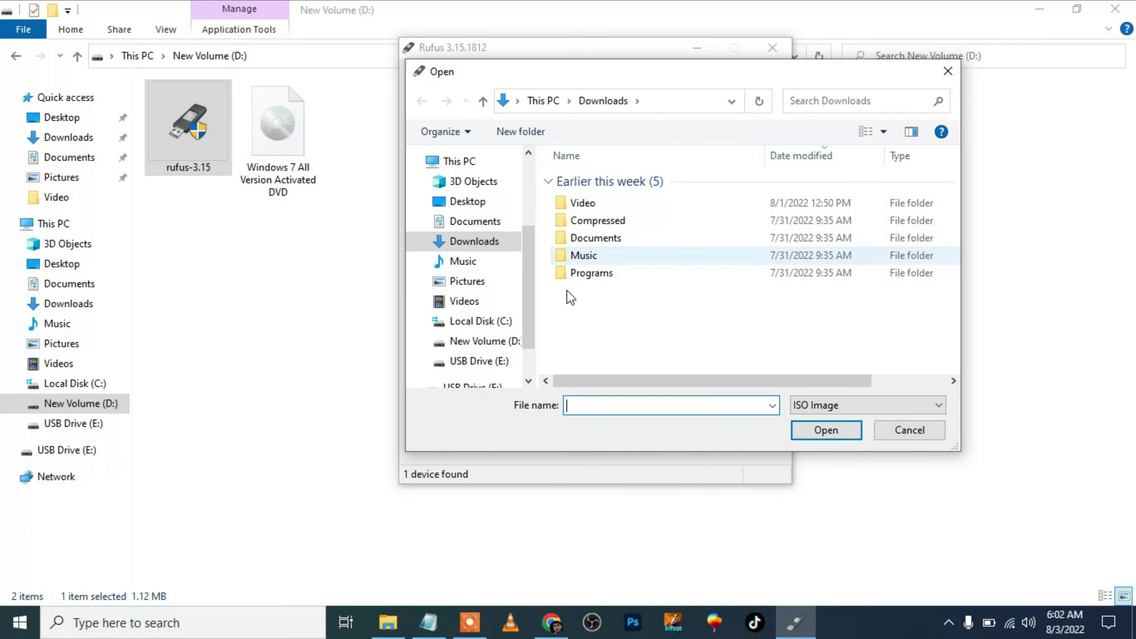
{"action": "left_click", "coordinate": [497, 351]}
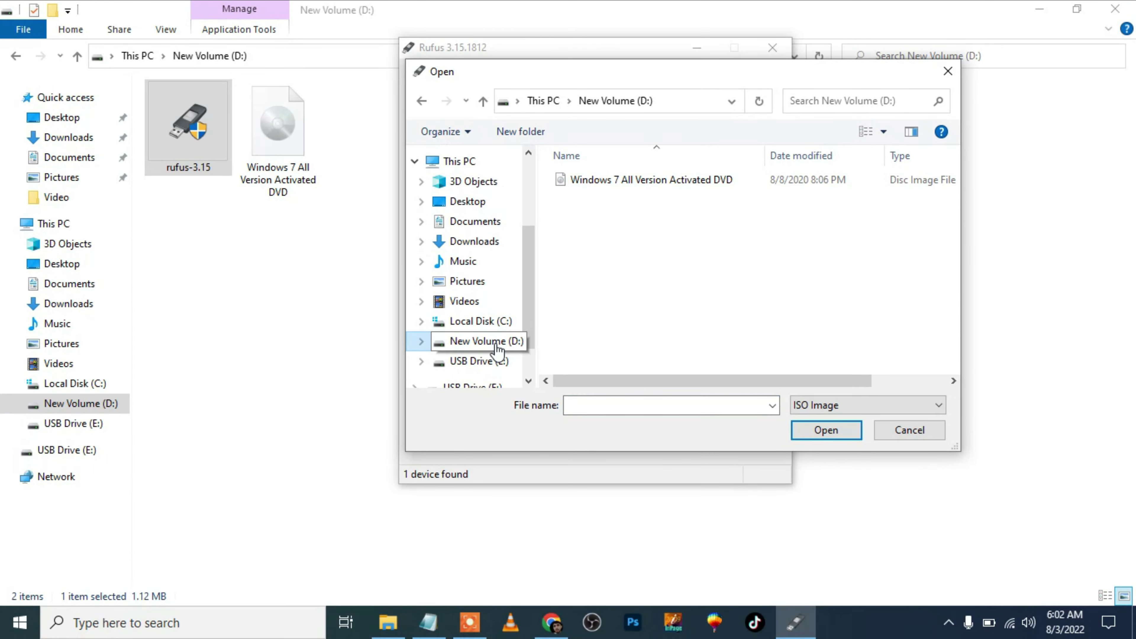
{"action": "left_click", "coordinate": [680, 184]}
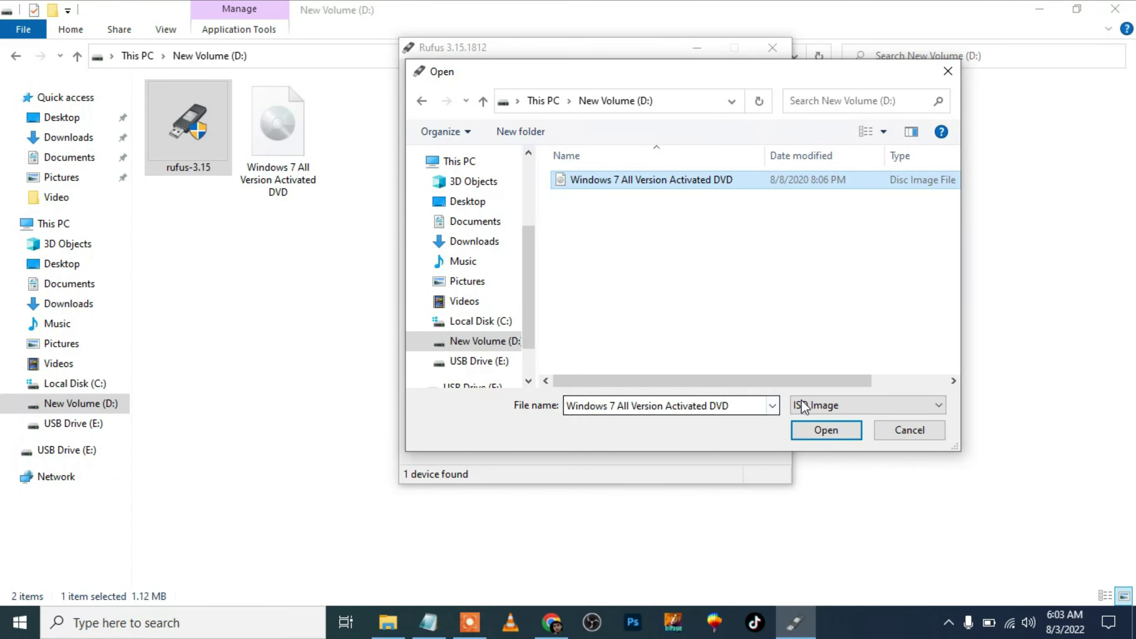
{"action": "left_click", "coordinate": [823, 406]}
{"action": "left_click", "coordinate": [830, 407]}
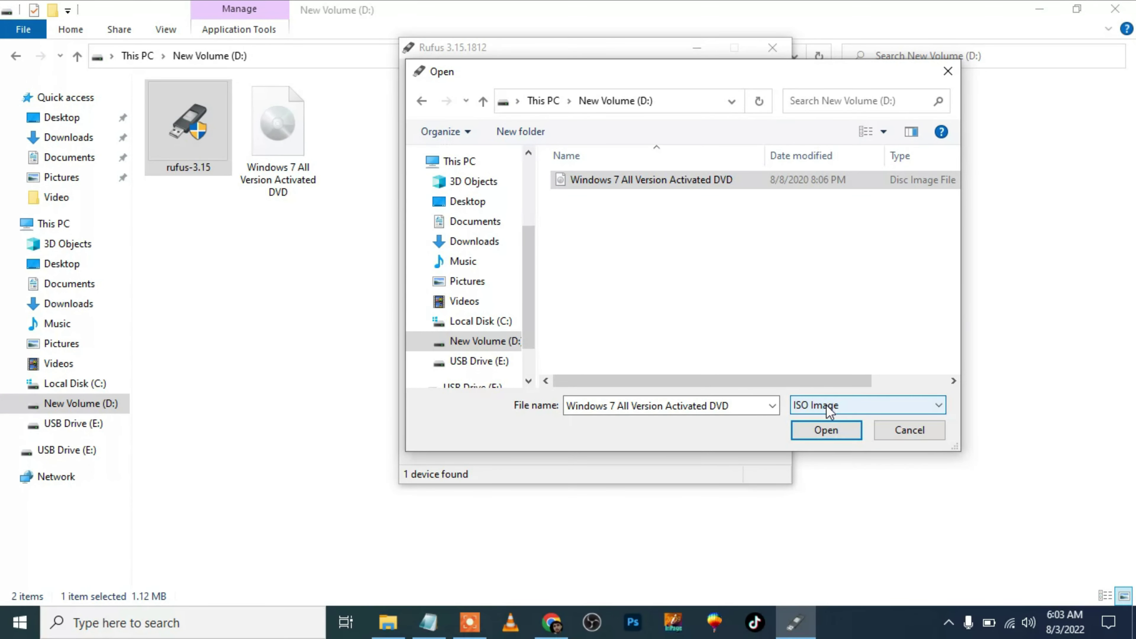
{"action": "left_click", "coordinate": [812, 431]}
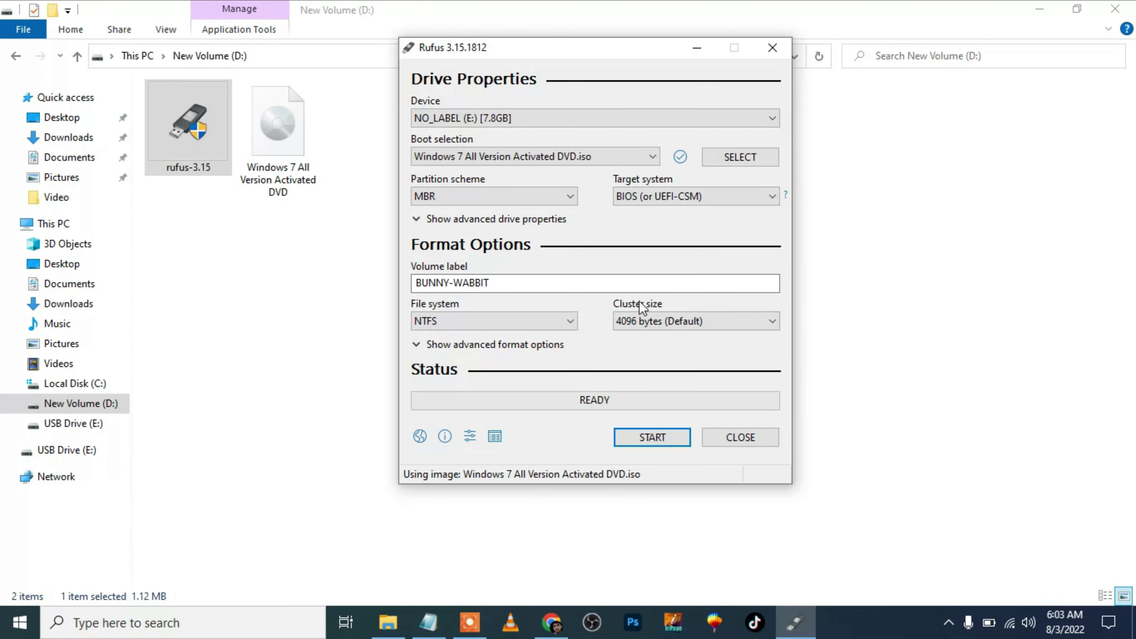
Review the available partition scheme and target system options and the volume label for the bootable drive.
{"action": "left_click", "coordinate": [558, 199]}
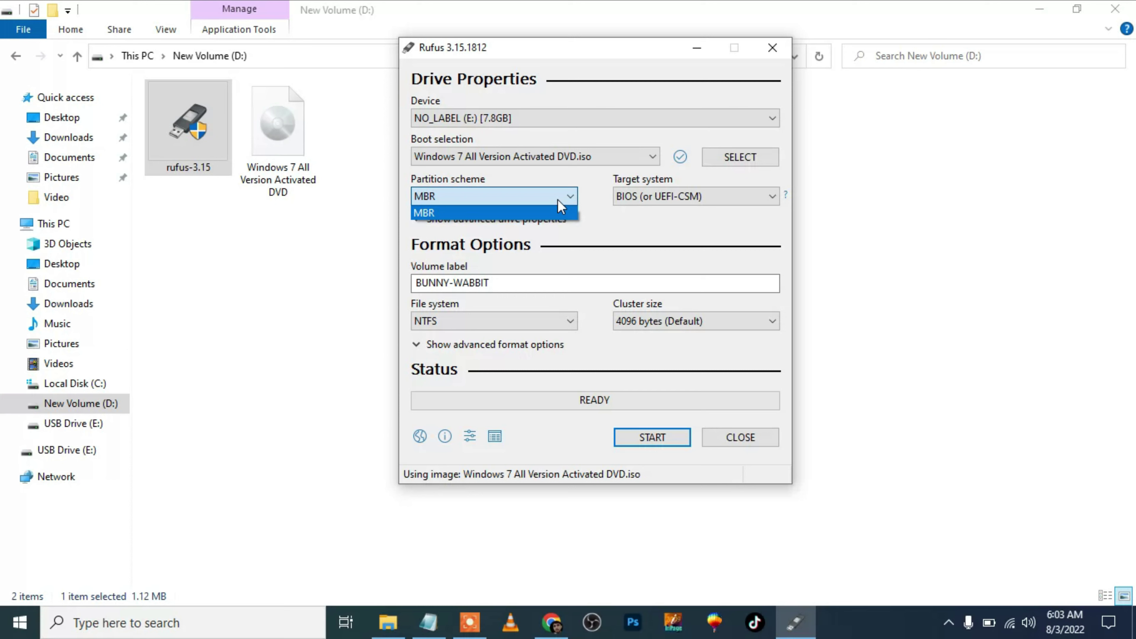
{"action": "left_click", "coordinate": [557, 200]}
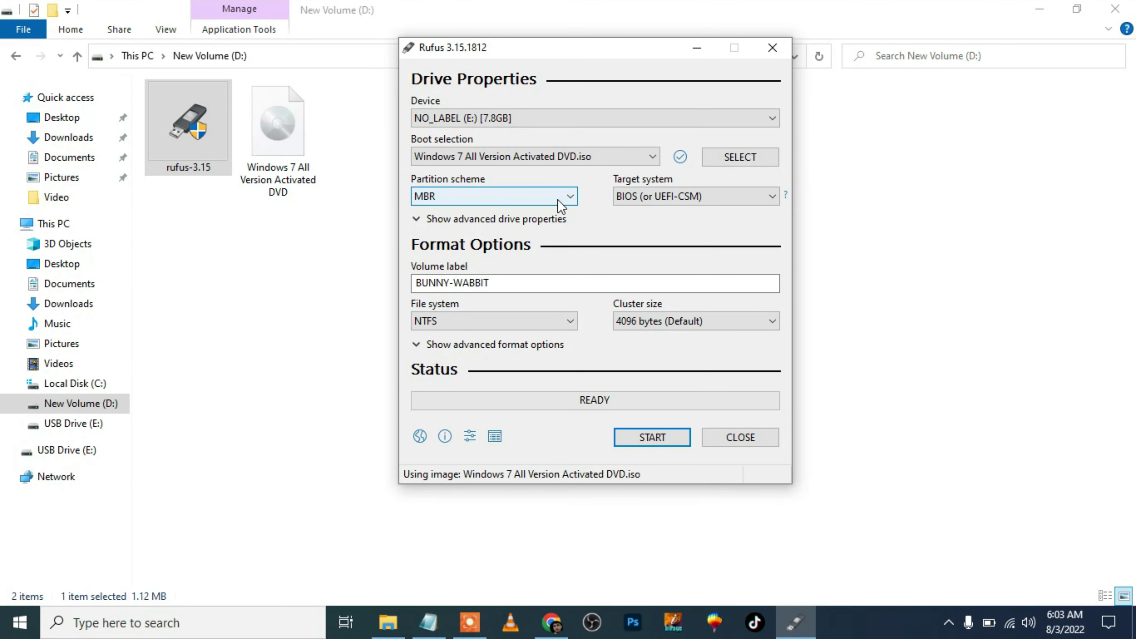
{"action": "left_click", "coordinate": [669, 201]}
{"action": "left_click", "coordinate": [669, 201]}
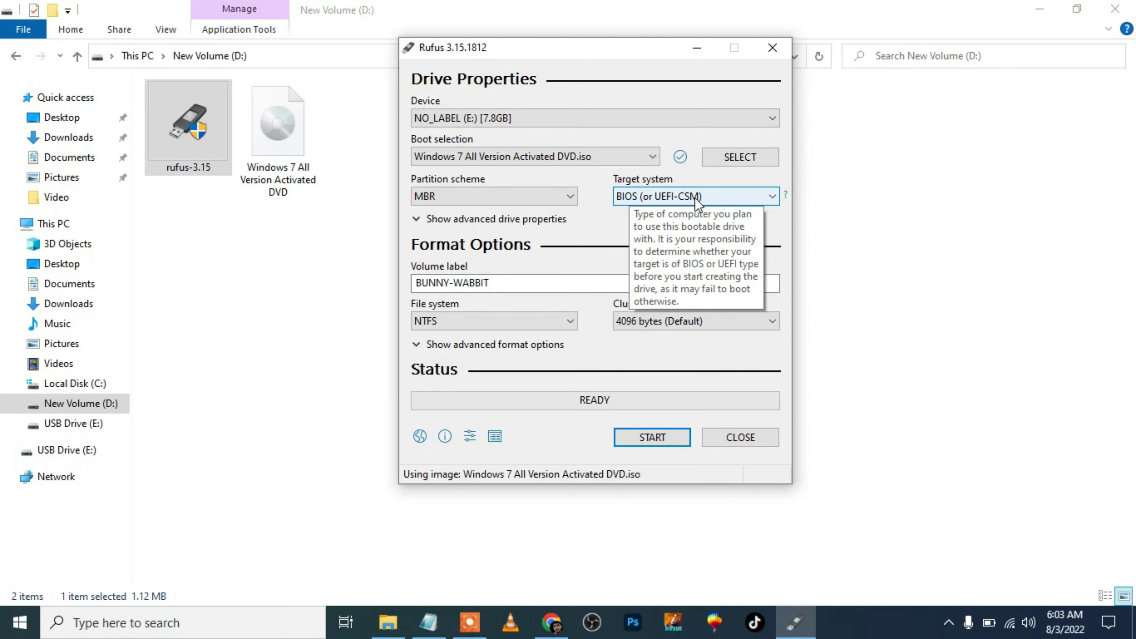
{"action": "left_click", "coordinate": [504, 282]}
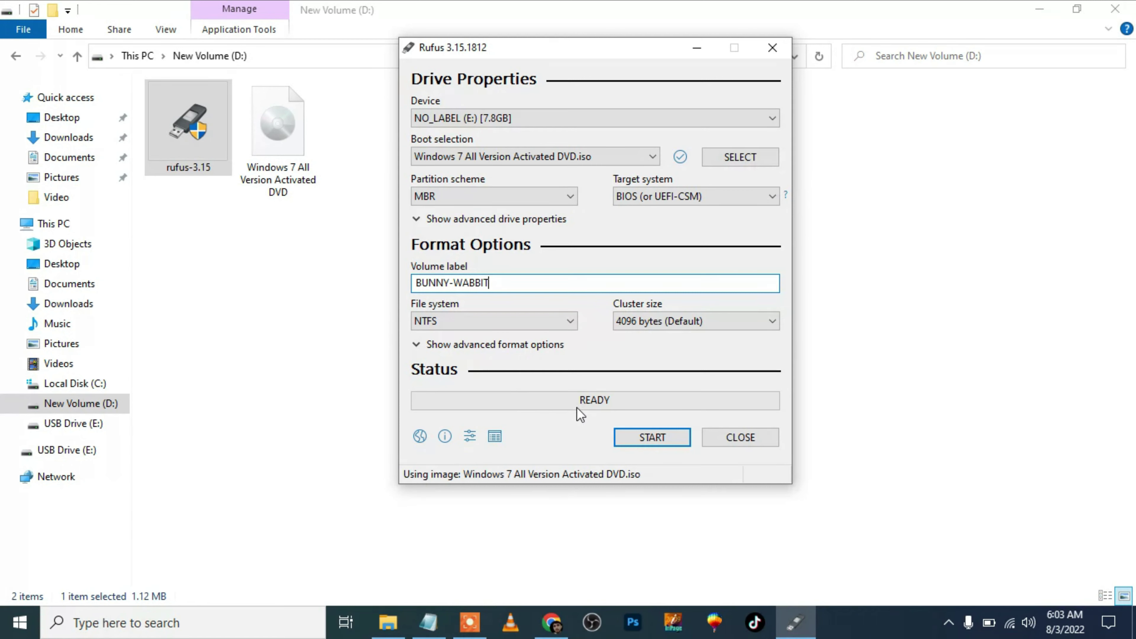
Start writing the Windows 7 image to the USB drive and accept the erasure of all its data.
{"action": "left_click", "coordinate": [641, 443]}
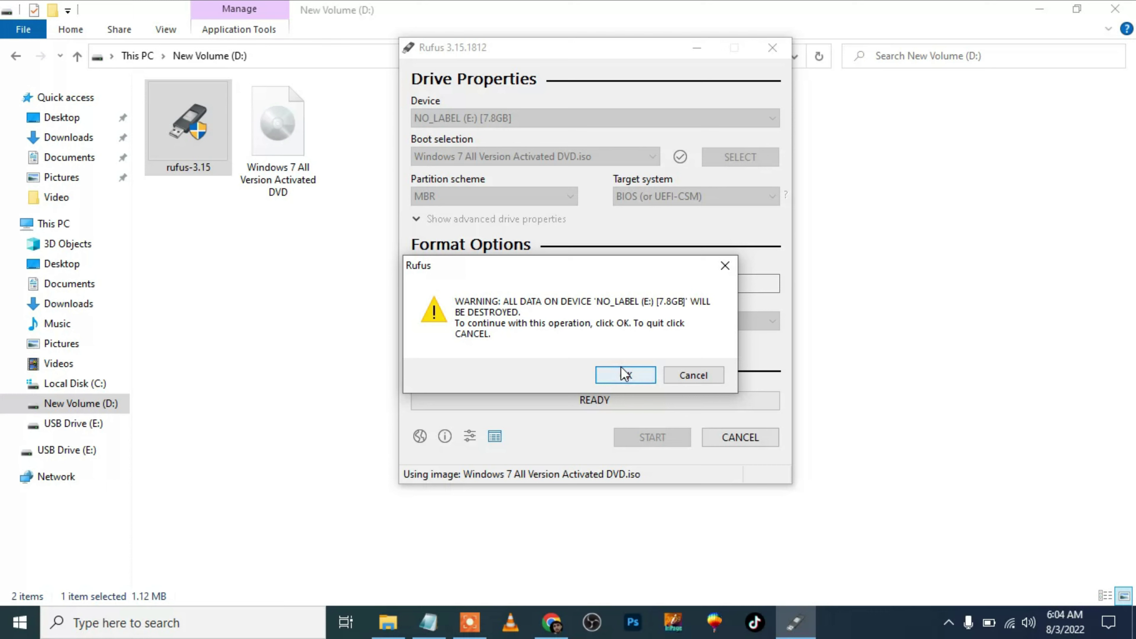
{"action": "left_click", "coordinate": [626, 375]}
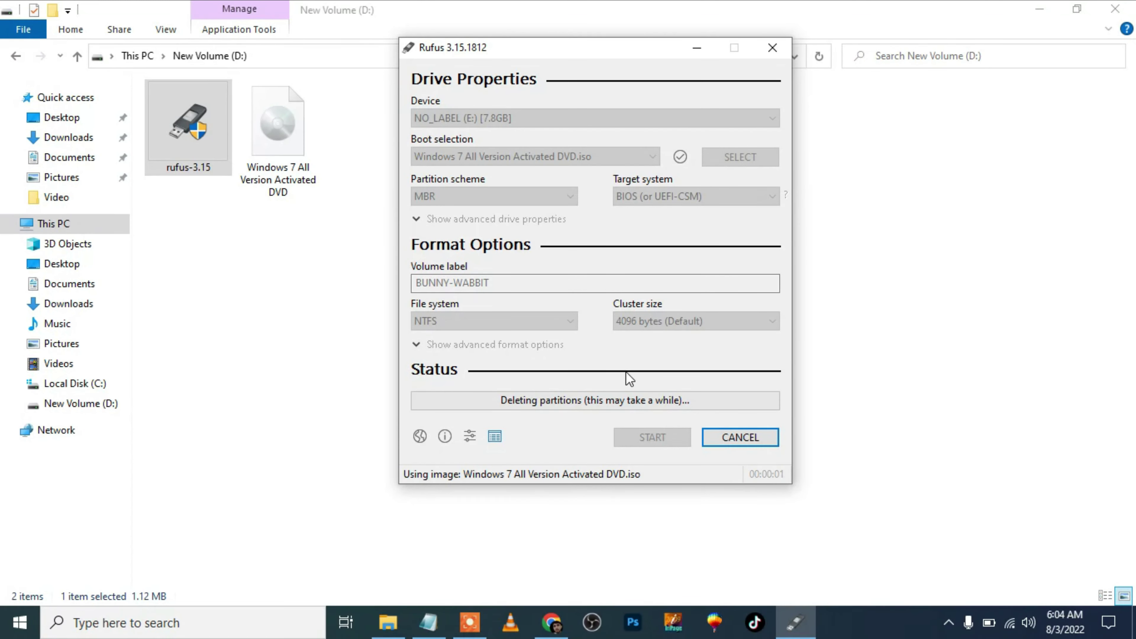